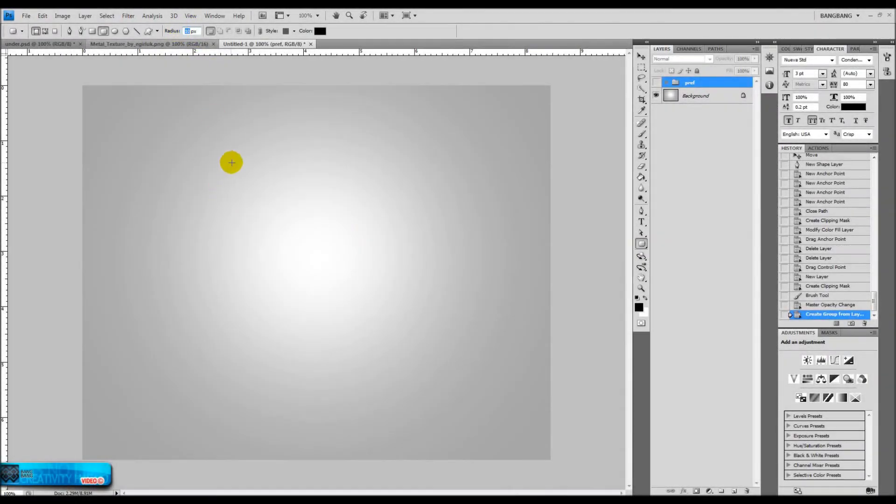
Draw a rounded square on the canvas and shift it down and left.
{"action": "left_click_drag", "start_coordinate": [231, 163], "coordinate": [446, 363]}
{"action": "key", "text": "v"}
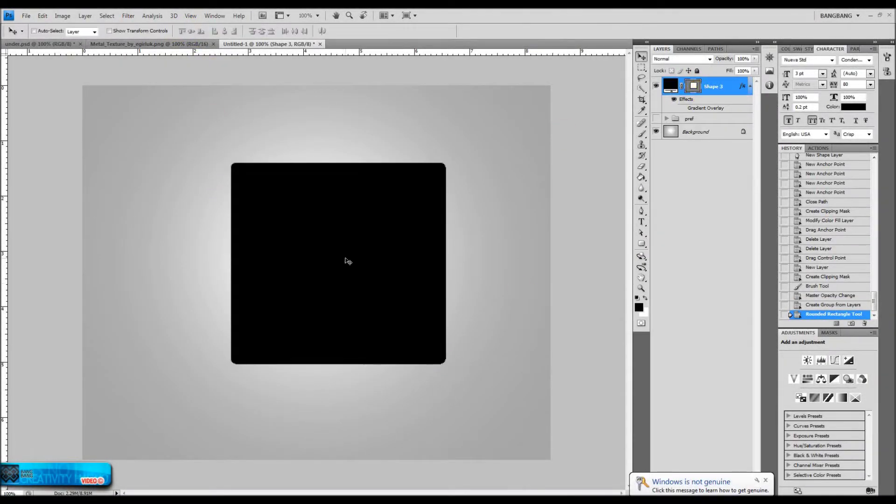
{"action": "left_click_drag", "start_coordinate": [349, 260], "coordinate": [339, 289]}
Change the square's fill colour to dark grey #373737.
{"action": "double_click", "coordinate": [671, 85]}
{"action": "left_click", "coordinate": [636, 384]}
{"action": "left_click", "coordinate": [762, 480]}
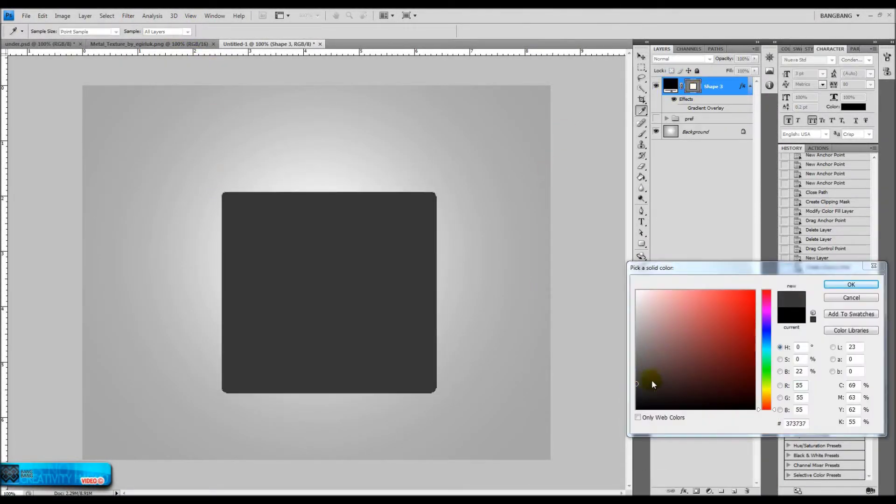
{"action": "left_click", "coordinate": [638, 386]}
{"action": "key", "text": "Return"}
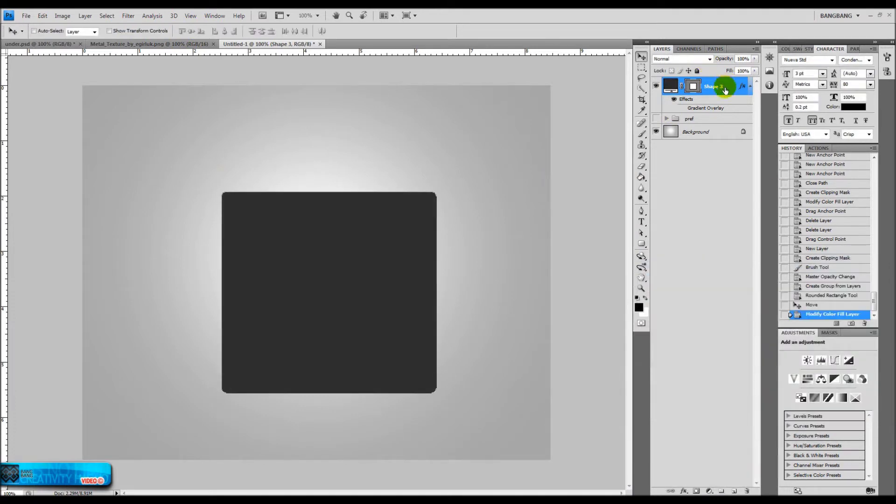
Add a reversed radial gradient overlay (scale 132, 34% opacity) and draw a thin rounded bar.
{"action": "double_click", "coordinate": [729, 85]}
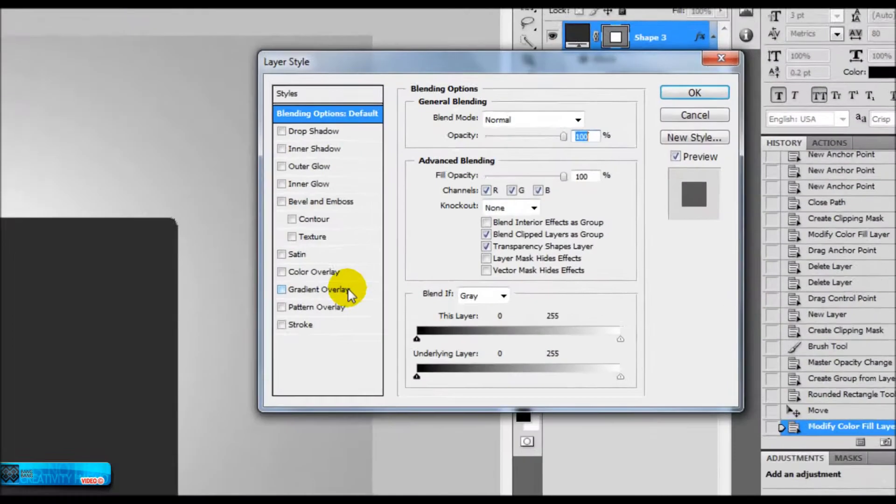
{"action": "left_click", "coordinate": [349, 290]}
{"action": "left_click", "coordinate": [426, 176]}
{"action": "left_click", "coordinate": [392, 234]}
{"action": "left_click", "coordinate": [509, 151]}
{"action": "left_click", "coordinate": [462, 177]}
{"action": "left_click_drag", "start_coordinate": [392, 242], "coordinate": [457, 243]}
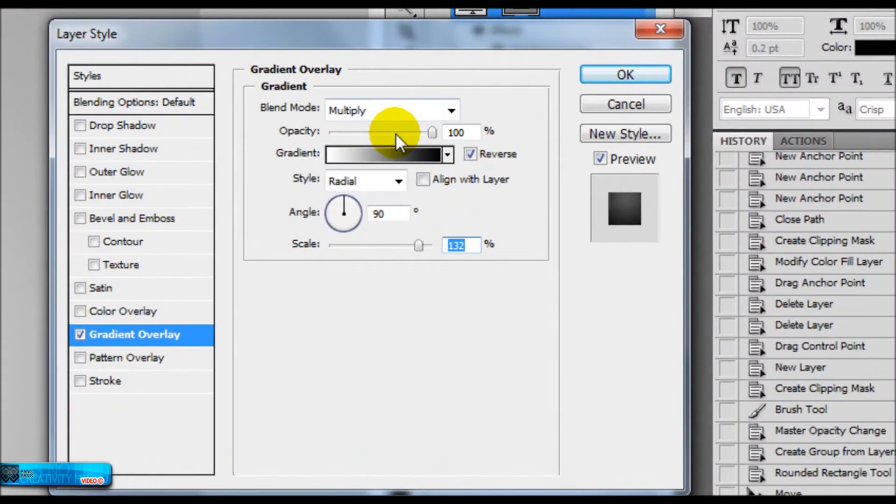
{"action": "left_click_drag", "start_coordinate": [432, 132], "coordinate": [373, 133]}
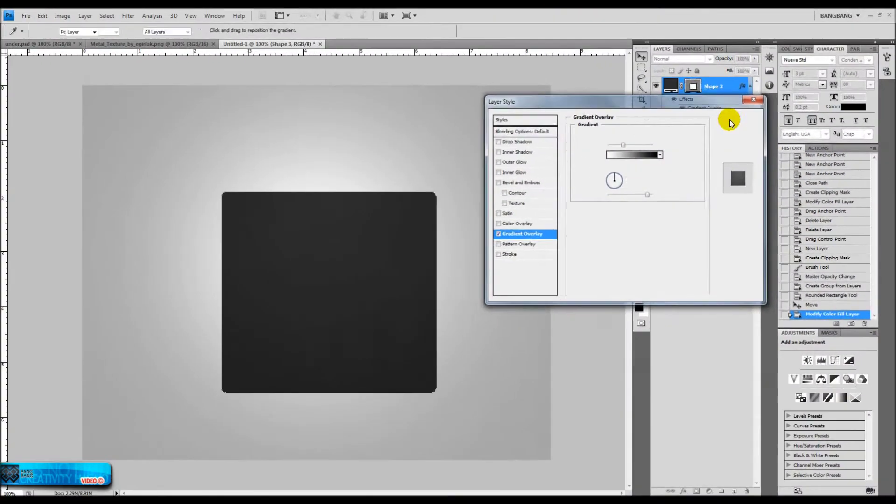
{"action": "left_click", "coordinate": [727, 120]}
{"action": "left_click", "coordinate": [642, 243]}
{"action": "left_click_drag", "start_coordinate": [217, 221], "coordinate": [372, 240]}
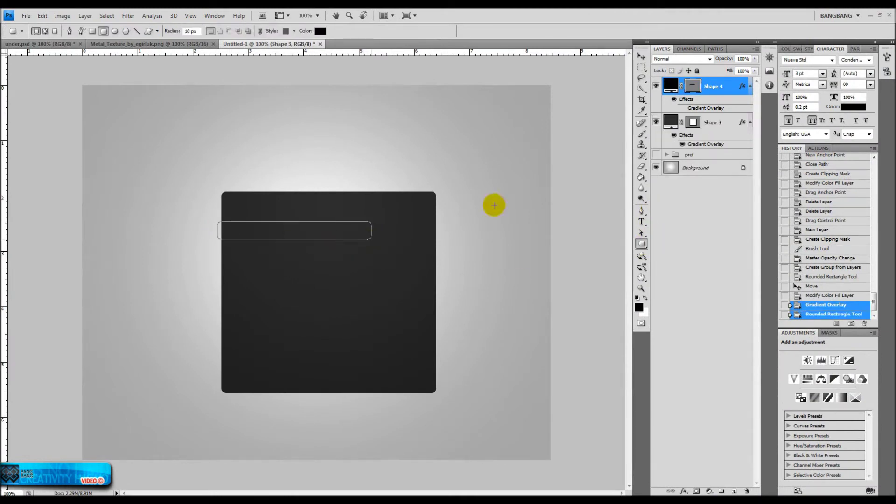
Fill the thin bar with yellow #ffdd20.
{"action": "double_click", "coordinate": [675, 85]}
{"action": "left_click", "coordinate": [766, 410]}
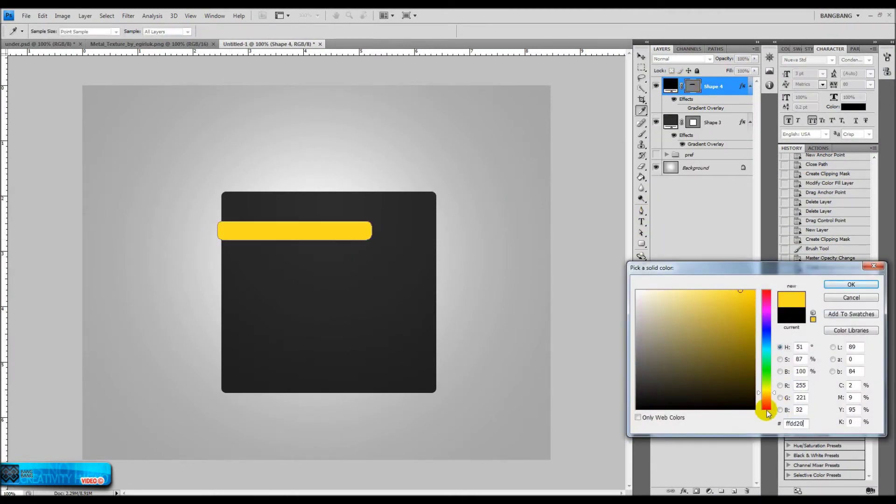
{"action": "left_click", "coordinate": [836, 284]}
Zoom to 400% and drag the bar's lower-left anchor down into a squared tip.
{"action": "left_click", "coordinate": [642, 288]}
{"action": "left_click", "coordinate": [217, 239]}
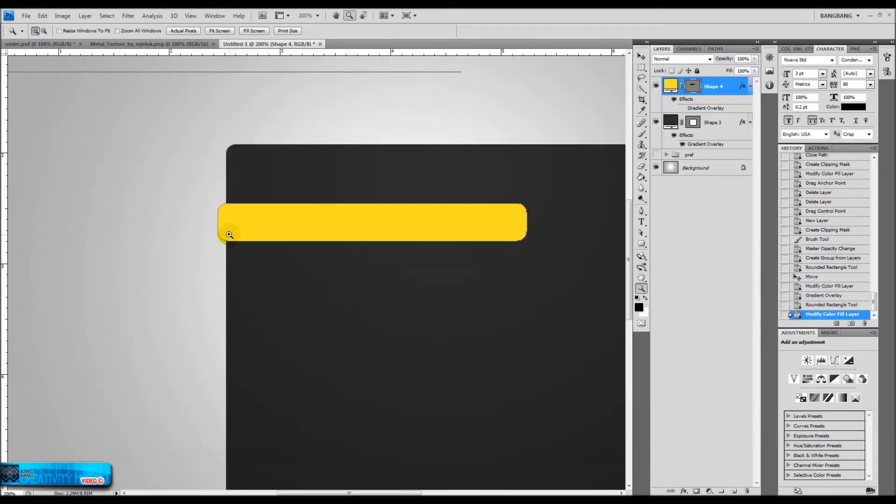
{"action": "left_click", "coordinate": [229, 243]}
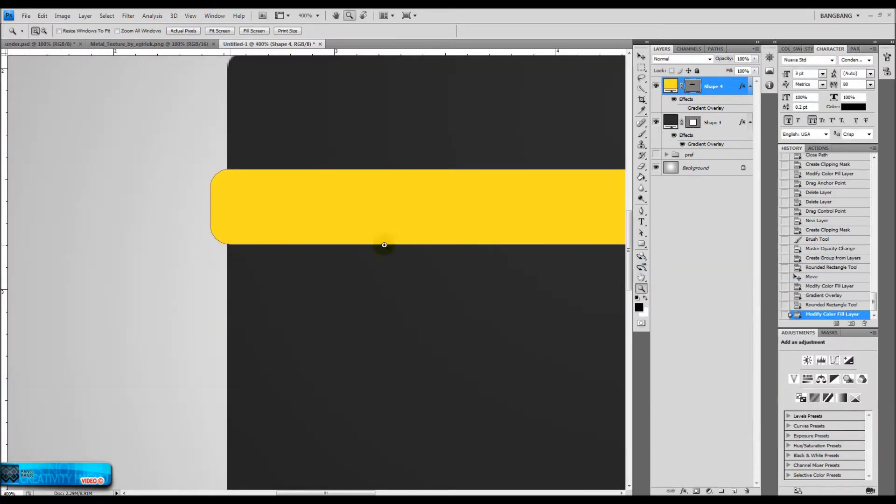
{"action": "left_click", "coordinate": [641, 234]}
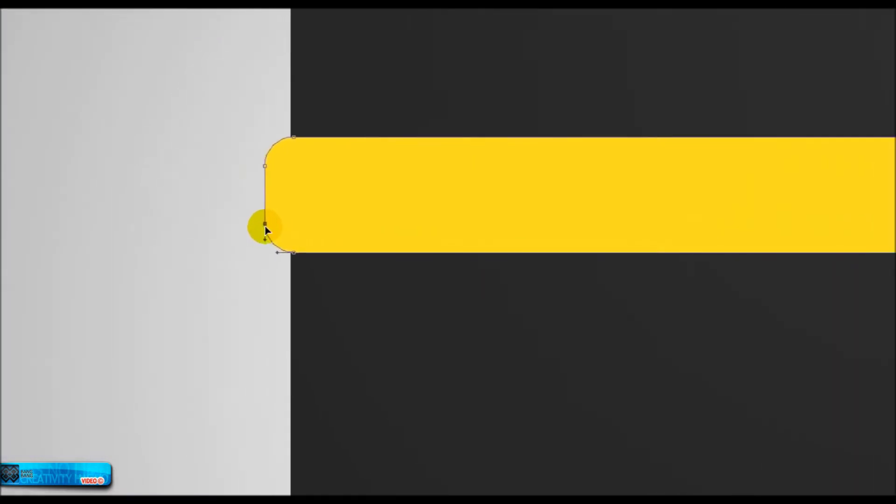
{"action": "left_click_drag", "start_coordinate": [211, 229], "coordinate": [210, 247]}
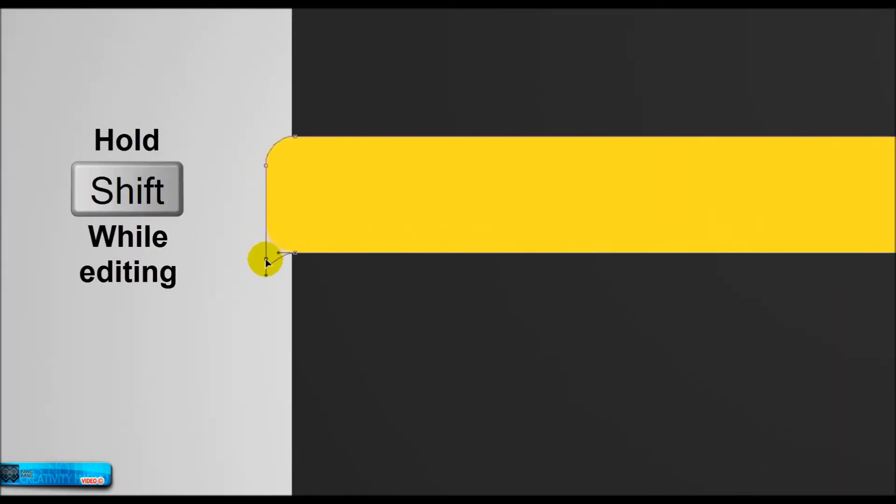
{"action": "left_click_drag", "start_coordinate": [266, 265], "coordinate": [266, 284]}
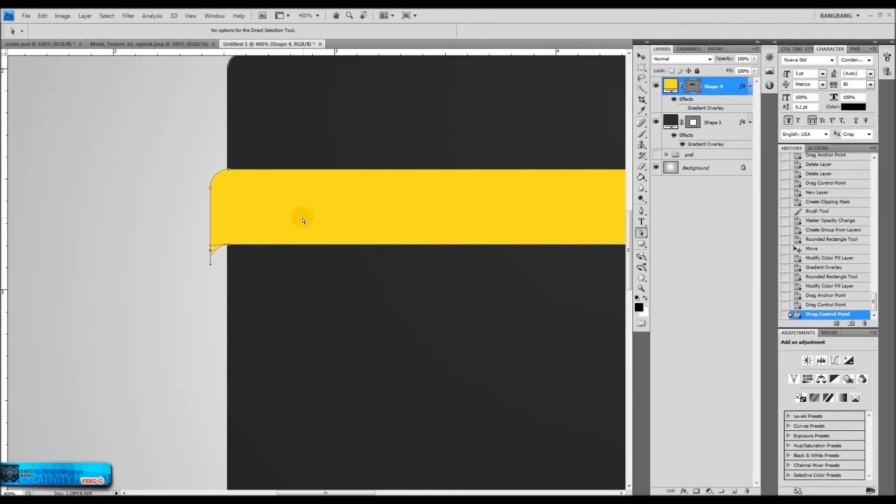
{"action": "left_click", "coordinate": [714, 123]}
{"action": "left_click", "coordinate": [641, 68]}
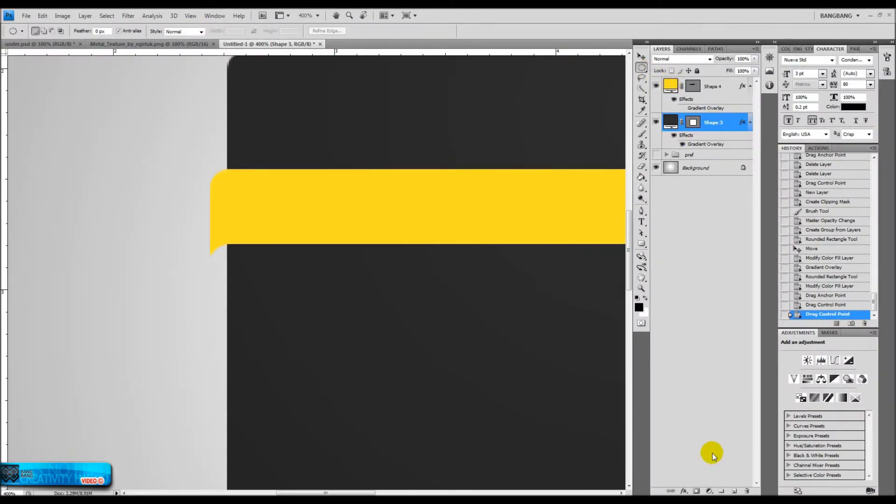
On a new layer, fill a small ellipse under the bar's left end with dark olive.
{"action": "left_click", "coordinate": [735, 491]}
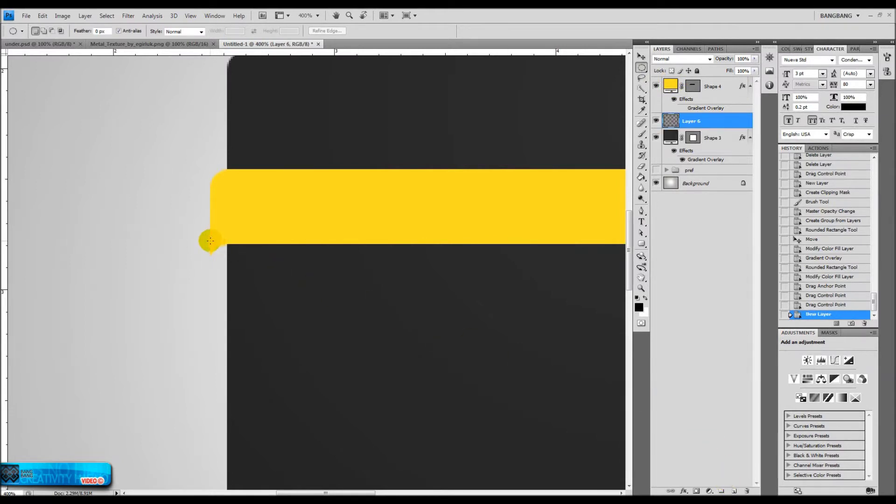
{"action": "left_click_drag", "start_coordinate": [243, 266], "coordinate": [239, 269]}
{"action": "left_click", "coordinate": [639, 307]}
{"action": "left_click", "coordinate": [522, 229]}
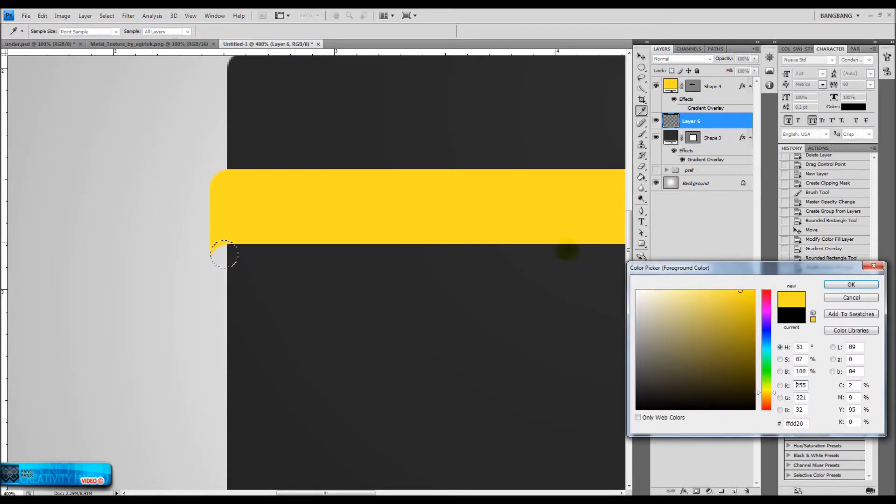
{"action": "left_click", "coordinate": [852, 285]}
{"action": "left_click", "coordinate": [643, 177]}
{"action": "left_click", "coordinate": [686, 185]}
{"action": "left_click", "coordinate": [229, 256]}
{"action": "left_click", "coordinate": [107, 16]}
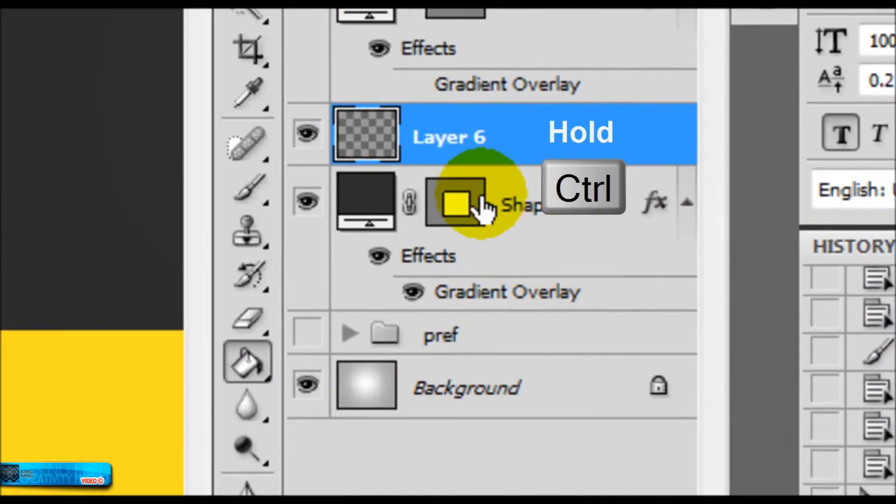
Delete the part of the olive ellipse overlapping the dark square.
{"action": "left_click", "coordinate": [481, 205], "text": "ctrl"}
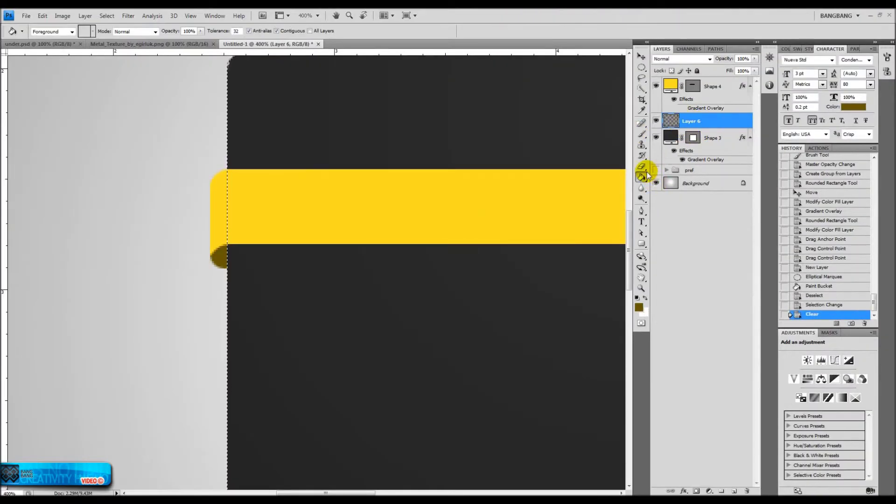
{"action": "key", "text": "Delete"}
{"action": "key", "text": "ctrl+d"}
{"action": "double_click", "coordinate": [642, 288]}
Nudge the olive curl into place and tuck the ribbon's corner point onto it.
{"action": "key", "text": "v"}
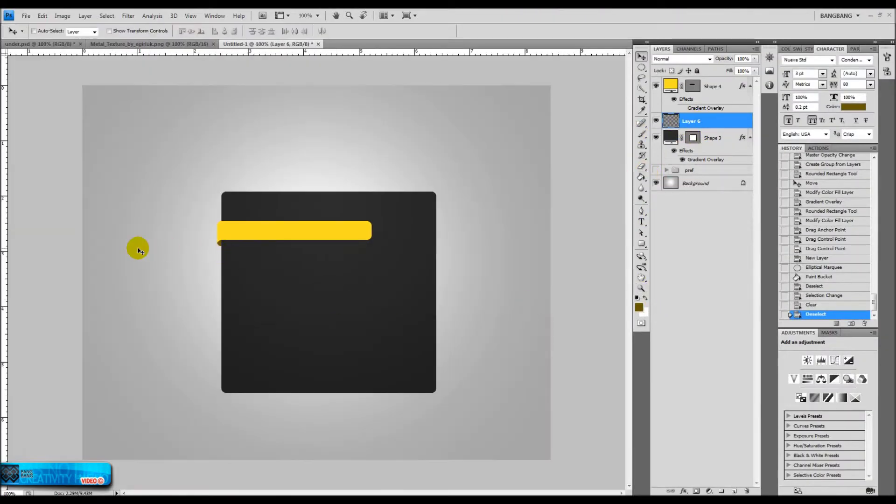
{"action": "key", "text": "ctrl+plus"}
{"action": "key", "text": "ctrl+plus"}
{"action": "left_click_drag", "start_coordinate": [136, 230], "coordinate": [490, 236]}
{"action": "key", "text": "Left"}
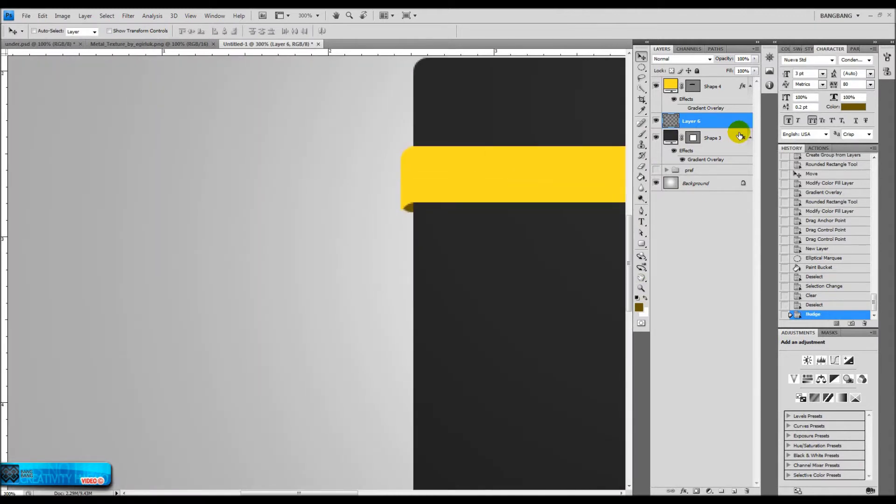
{"action": "left_click", "coordinate": [695, 86]}
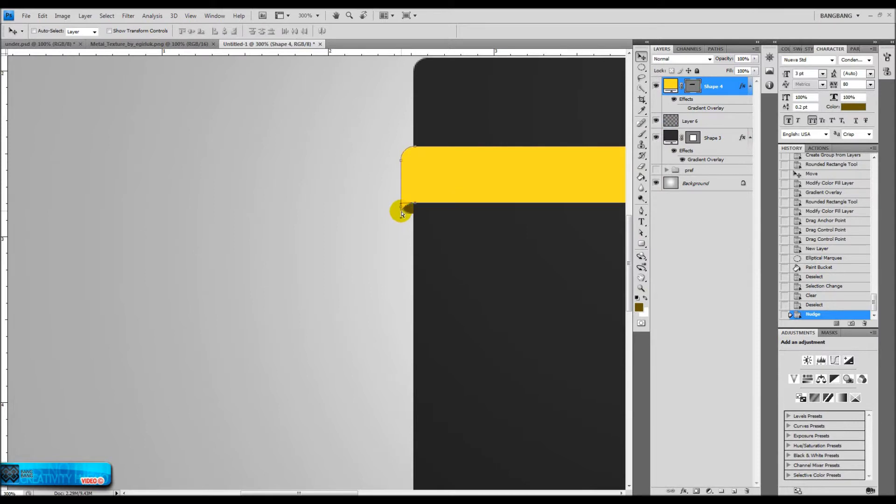
{"action": "left_click_drag", "start_coordinate": [401, 207], "coordinate": [401, 209]}
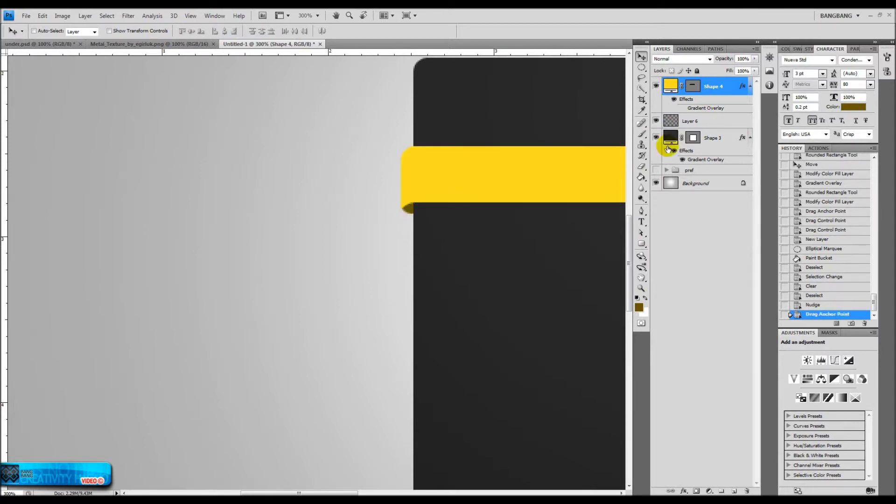
{"action": "double_click", "coordinate": [640, 289]}
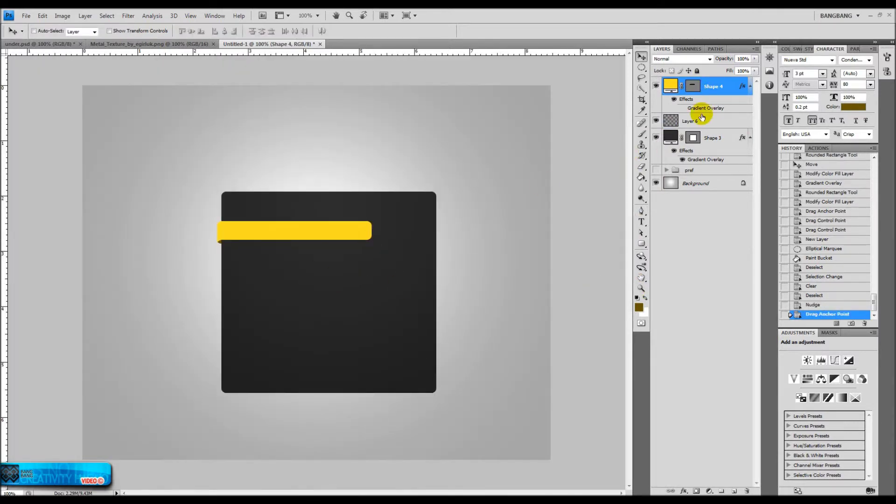
Give the ribbon a reversed radial Overlay-blended gradient overlay, adjusting scale and highlight position.
{"action": "double_click", "coordinate": [731, 91]}
{"action": "left_click", "coordinate": [522, 234]}
{"action": "left_click", "coordinate": [638, 166]}
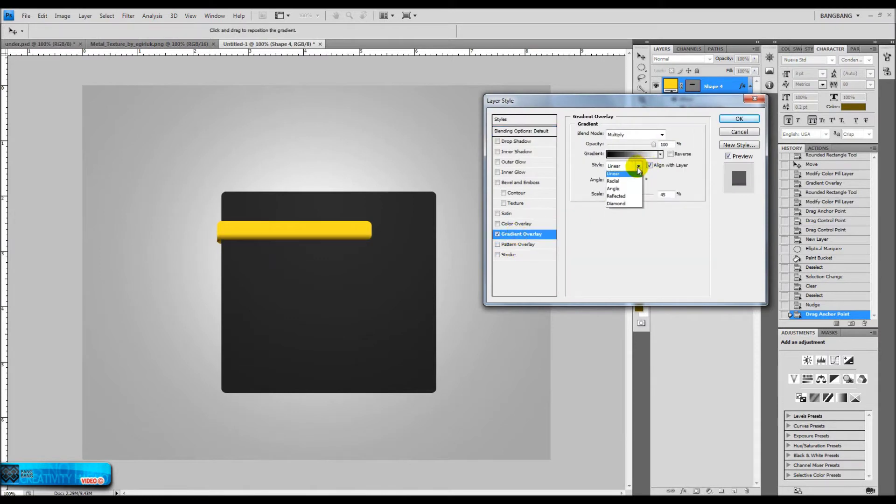
{"action": "left_click", "coordinate": [672, 154]}
{"action": "left_click_drag", "start_coordinate": [619, 195], "coordinate": [646, 195]}
{"action": "left_click", "coordinate": [635, 134]}
{"action": "left_click", "coordinate": [628, 229]}
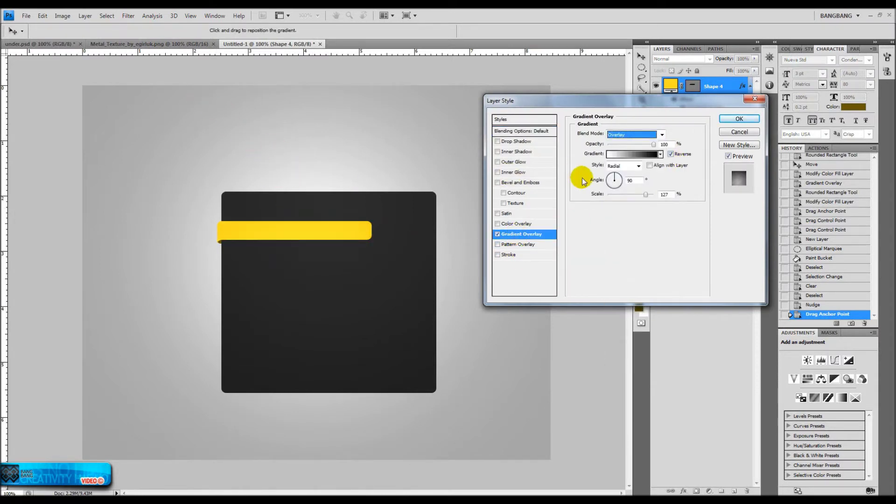
{"action": "left_click_drag", "start_coordinate": [645, 194], "coordinate": [633, 195]}
{"action": "left_click_drag", "start_coordinate": [300, 135], "coordinate": [334, 160]}
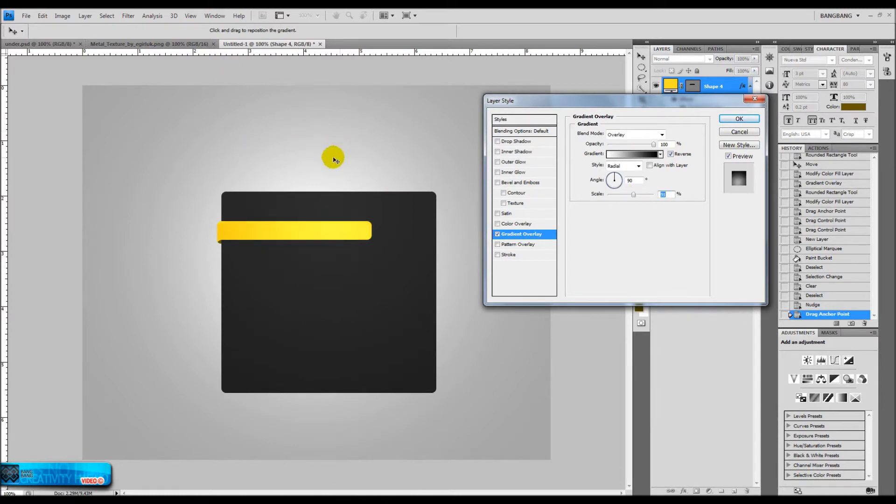
{"action": "left_click", "coordinate": [659, 178]}
{"action": "left_click_drag", "start_coordinate": [310, 221], "coordinate": [294, 228]}
{"action": "left_click", "coordinate": [732, 120]}
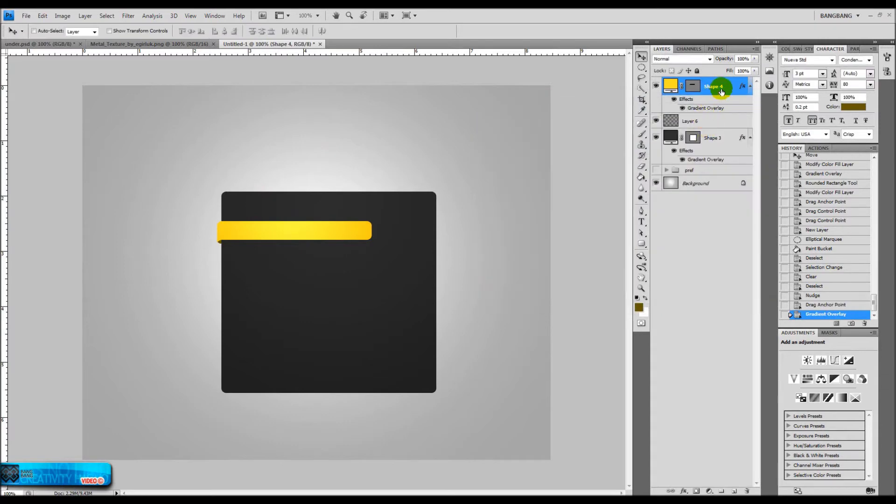
Paint soft black shading over the ribbon's left end on a new layer clipped to Shape 4.
{"action": "left_click", "coordinate": [734, 491]}
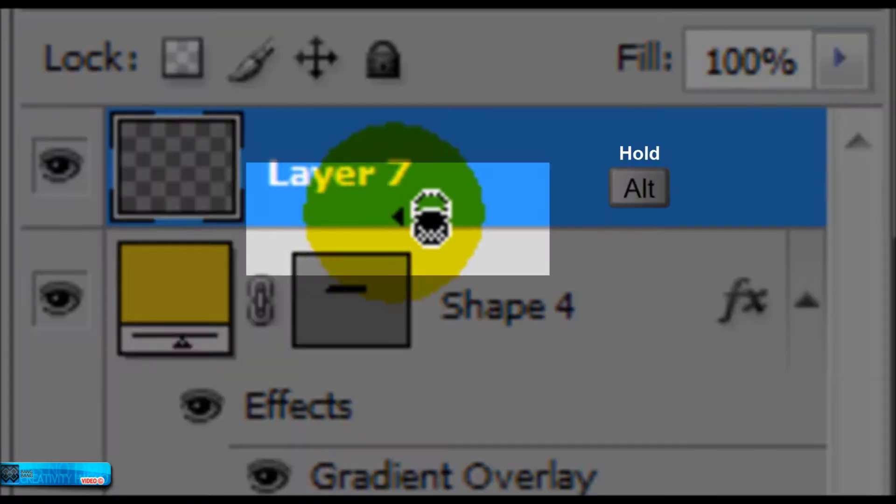
{"action": "left_click", "coordinate": [697, 93], "text": "alt"}
{"action": "key", "text": "b"}
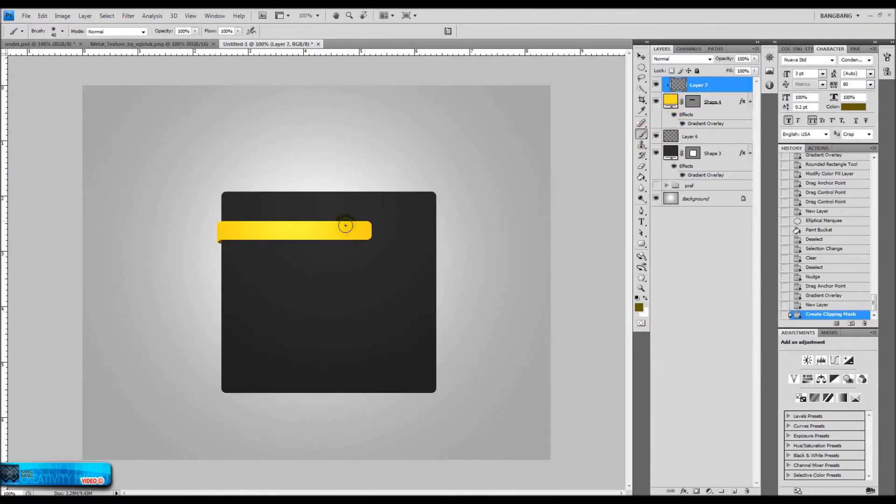
{"action": "left_click", "coordinate": [638, 298]}
{"action": "right_click", "coordinate": [261, 283]}
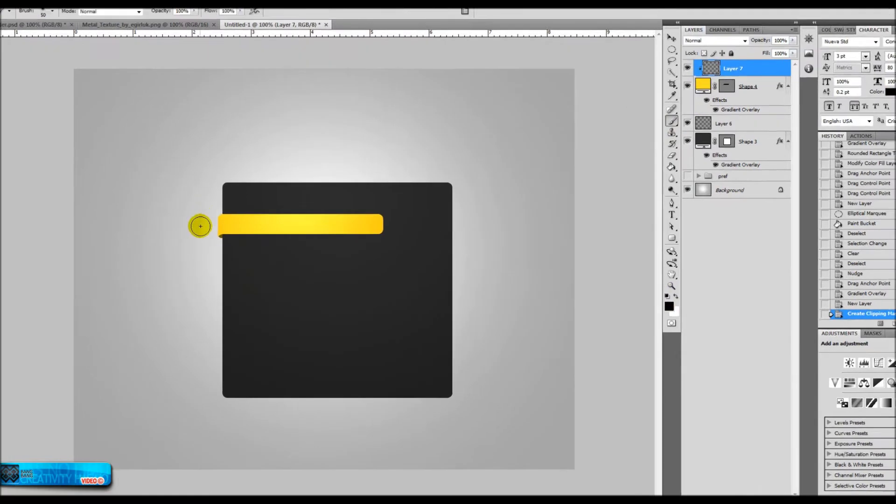
{"action": "left_click_drag", "start_coordinate": [201, 225], "coordinate": [205, 238]}
Set the shading layer to Multiply blend mode at 40% opacity.
{"action": "left_click", "coordinate": [681, 59]}
{"action": "left_click", "coordinate": [677, 208]}
{"action": "left_click", "coordinate": [682, 59]}
{"action": "left_click", "coordinate": [681, 92]}
{"action": "left_click", "coordinate": [755, 59]}
{"action": "left_click_drag", "start_coordinate": [735, 66], "coordinate": [723, 72]}
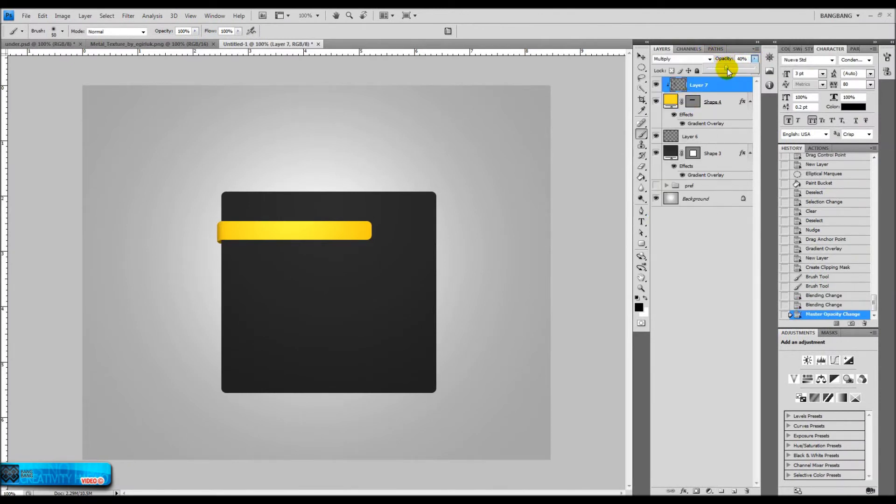
{"action": "left_click", "coordinate": [642, 56]}
{"action": "left_click", "coordinate": [718, 136]}
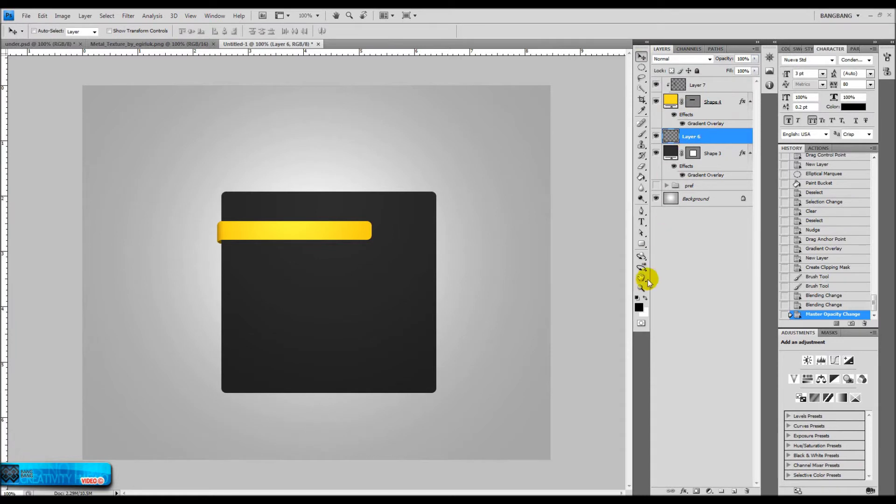
Refill Layer 6's fold with dark brown, then load the ribbon's outline onto a new layer.
{"action": "left_click", "coordinate": [639, 307]}
{"action": "left_click", "coordinate": [755, 389]}
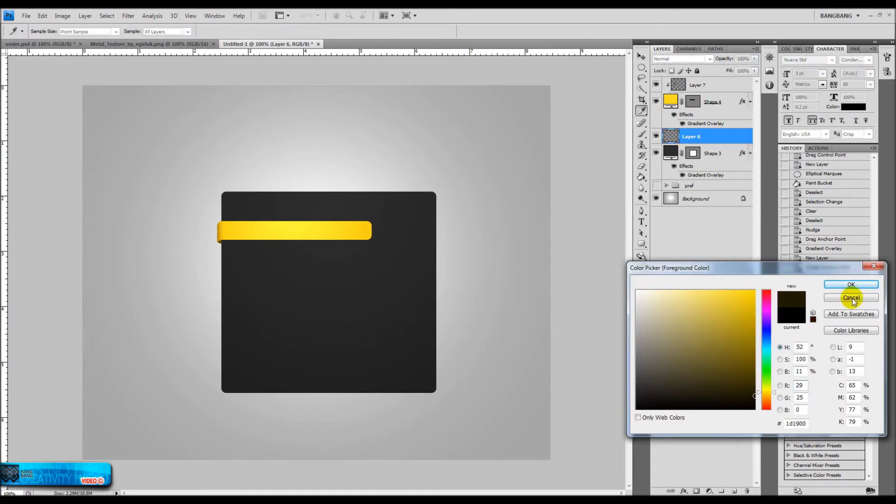
{"action": "left_click", "coordinate": [852, 298]}
{"action": "left_click", "coordinate": [672, 138], "text": "ctrl"}
{"action": "key", "text": "alt+BackSpace"}
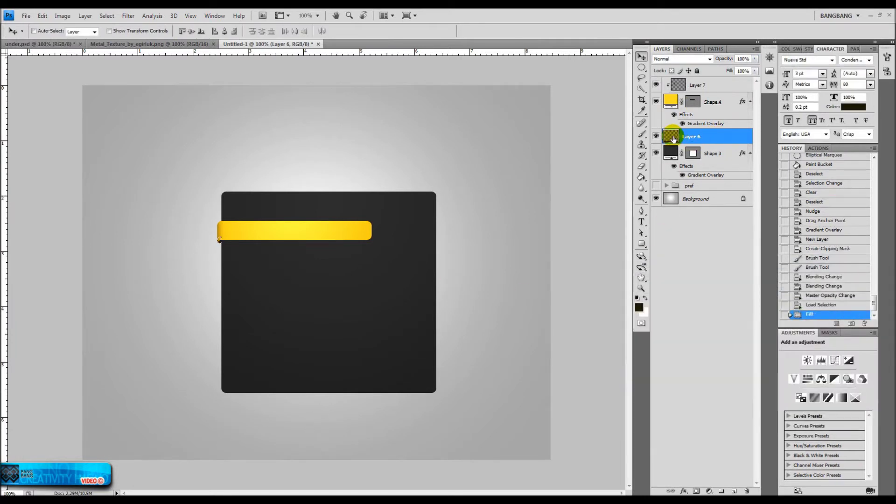
{"action": "key", "text": "ctrl+d"}
{"action": "left_click", "coordinate": [693, 102], "text": "ctrl"}
{"action": "left_click", "coordinate": [735, 491]}
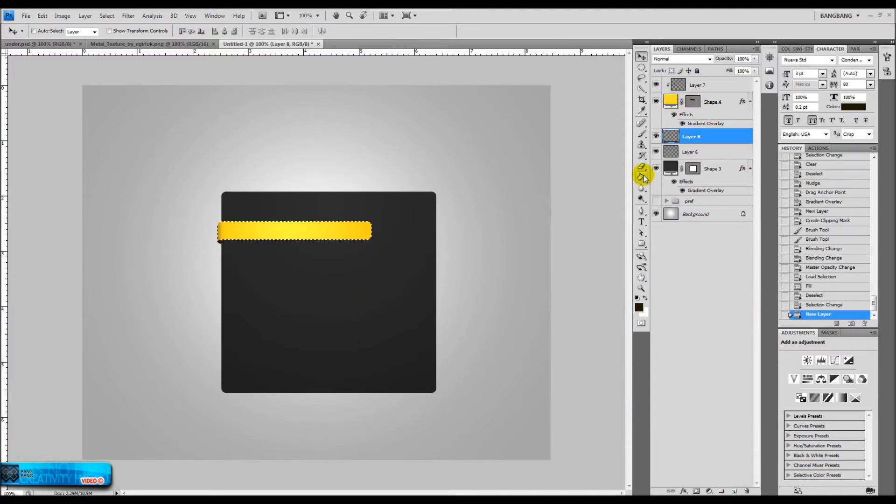
Fill the ribbon outline on Layer 8 and soften it with Gaussian Blur.
{"action": "left_click", "coordinate": [643, 177]}
{"action": "left_click", "coordinate": [339, 233]}
{"action": "key", "text": "ctrl+d"}
{"action": "left_click", "coordinate": [128, 15]}
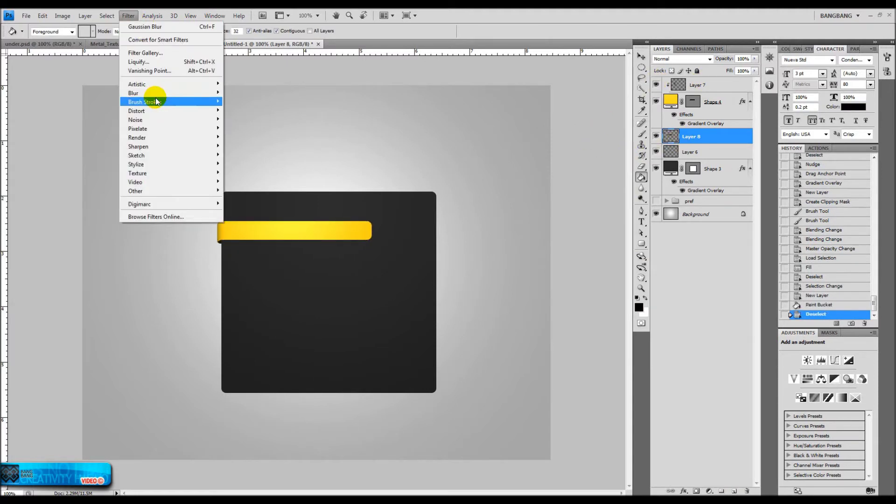
{"action": "left_click", "coordinate": [240, 127]}
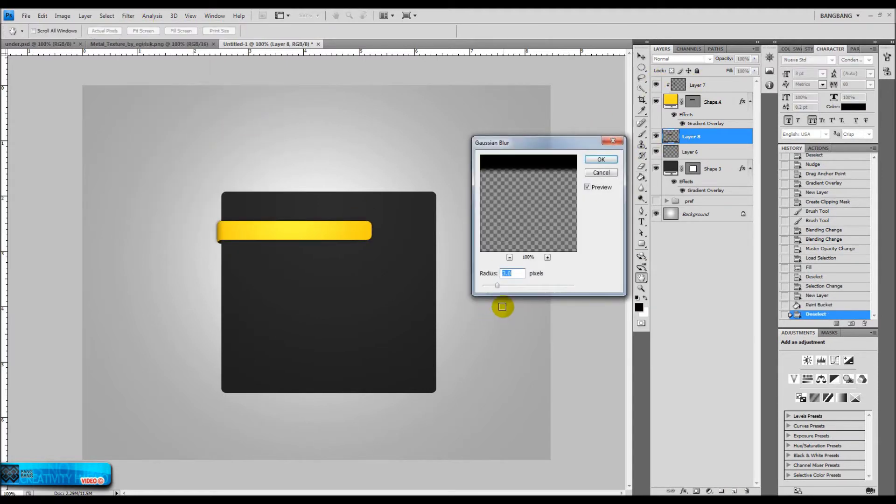
{"action": "left_click", "coordinate": [591, 160]}
Delete the blurred shadow lying outside the dark square.
{"action": "left_click", "coordinate": [694, 170], "text": "ctrl"}
{"action": "left_click", "coordinate": [107, 15]}
{"action": "left_click", "coordinate": [117, 58]}
{"action": "key", "text": "Delete"}
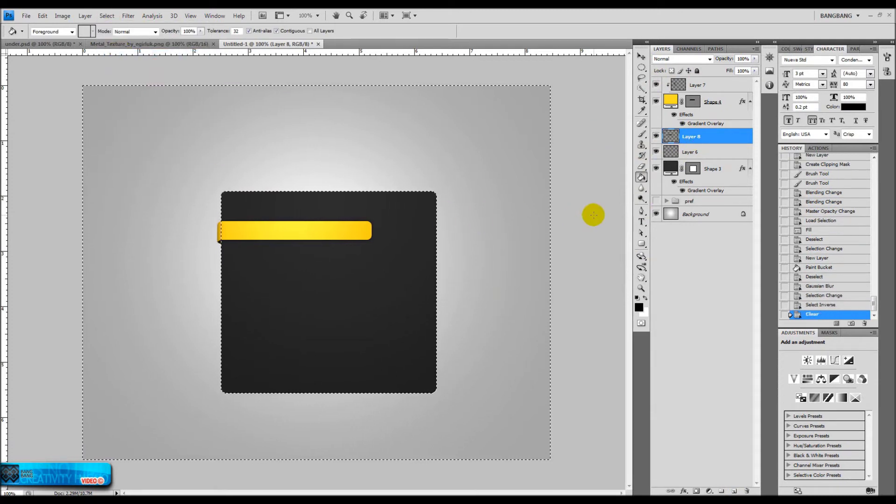
{"action": "key", "text": "ctrl+d"}
Erase stray parts of the ribbon shadow with the Eraser.
{"action": "key", "text": "e"}
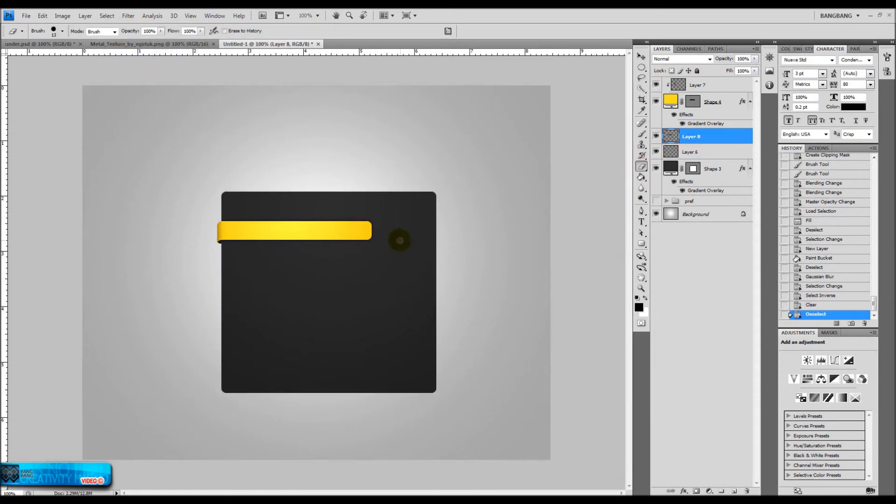
{"action": "right_click", "coordinate": [404, 239]}
{"action": "left_click", "coordinate": [367, 212]}
{"action": "left_click", "coordinate": [192, 210]}
{"action": "left_click", "coordinate": [381, 220]}
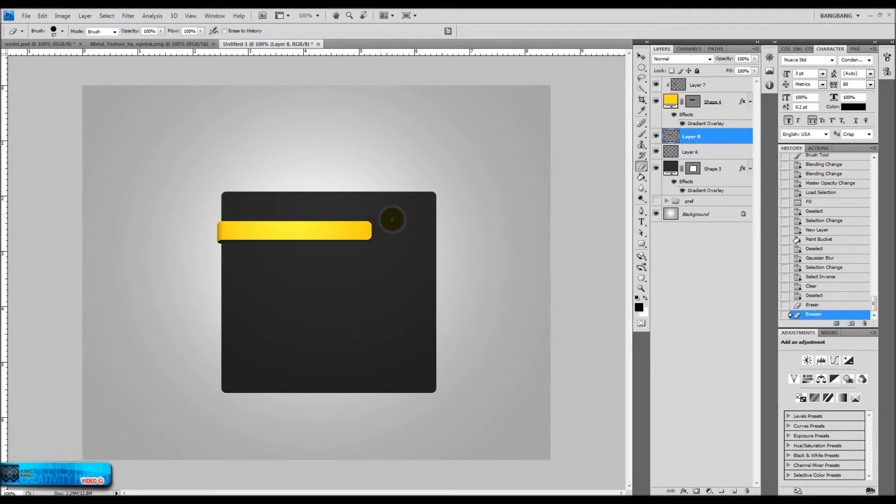
{"action": "left_click", "coordinate": [414, 242]}
{"action": "key", "text": "v"}
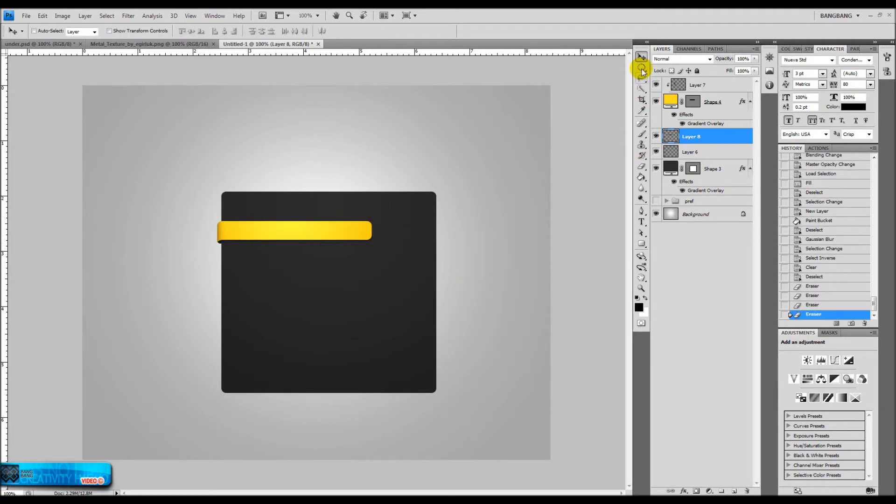
Select a thin strip below the square and transform it into a tapered trapezoid.
{"action": "left_click", "coordinate": [642, 67]}
{"action": "mouse_move", "coordinate": [221, 407]}
{"action": "left_mouse_down"}
{"action": "mouse_move", "coordinate": [271, 421]}
{"action": "mouse_move", "coordinate": [437, 424]}
{"action": "mouse_move", "coordinate": [428, 420]}
{"action": "left_mouse_up"}
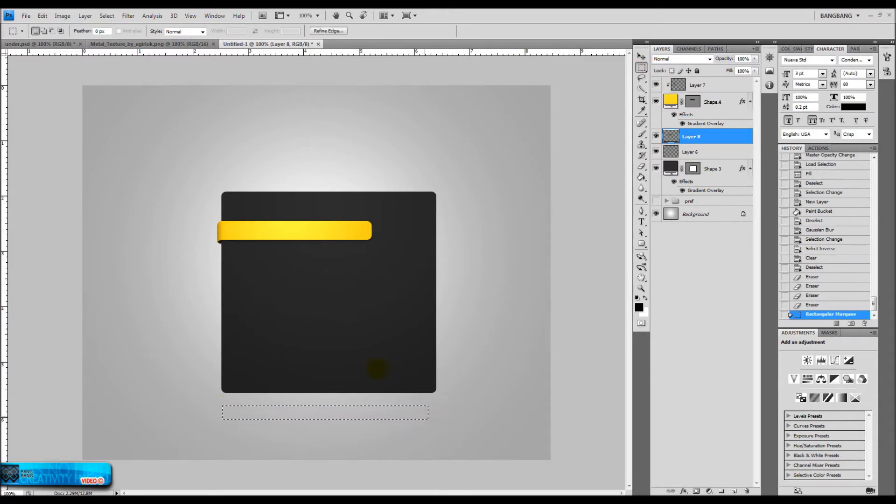
{"action": "left_click", "coordinate": [107, 15]}
{"action": "left_click", "coordinate": [132, 154]}
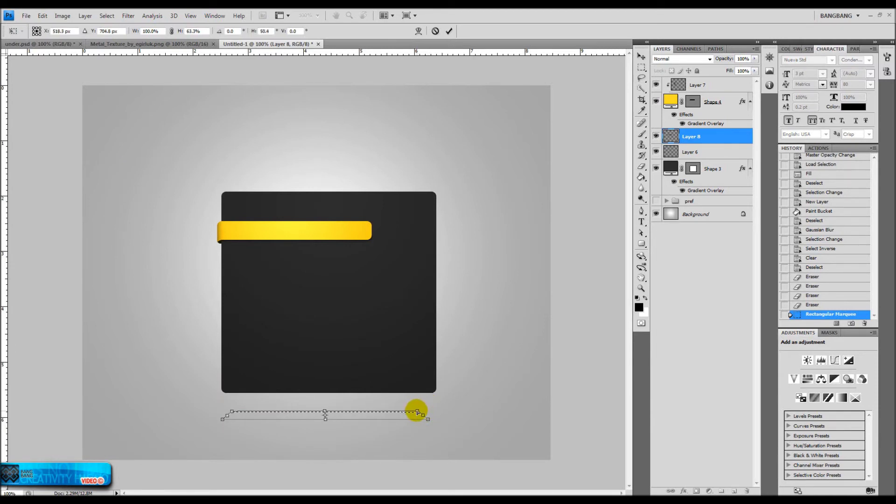
{"action": "key", "text": "Return"}
Fill the trapezoid with black on a new layer at the bottom of the stack.
{"action": "left_click", "coordinate": [713, 200]}
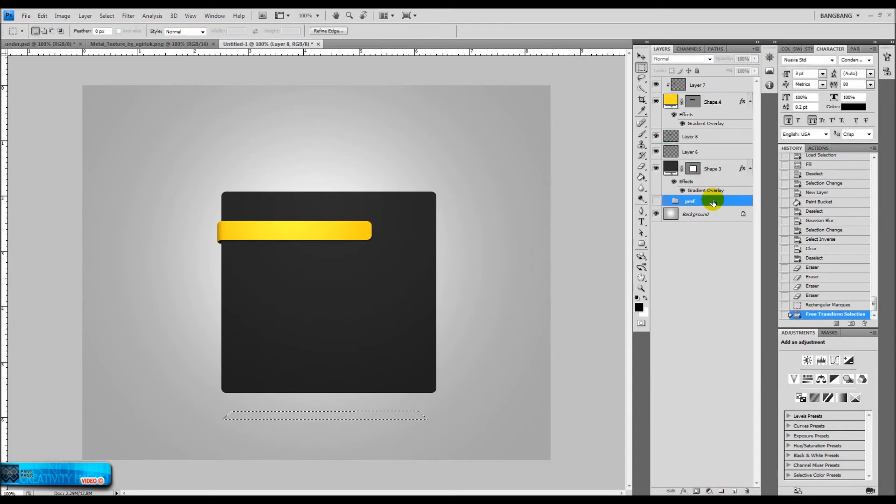
{"action": "left_click", "coordinate": [734, 492]}
{"action": "left_click", "coordinate": [642, 177]}
{"action": "left_click", "coordinate": [374, 415]}
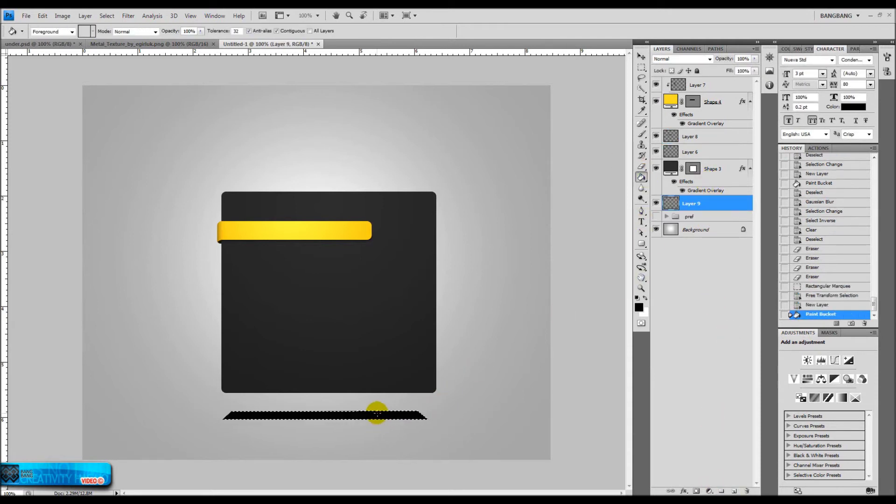
{"action": "left_click", "coordinate": [107, 16]}
Blur the floor shadow with 5.1 px Gaussian Blur and lower its opacity to 46%.
{"action": "left_click", "coordinate": [116, 32]}
{"action": "left_click", "coordinate": [128, 16]}
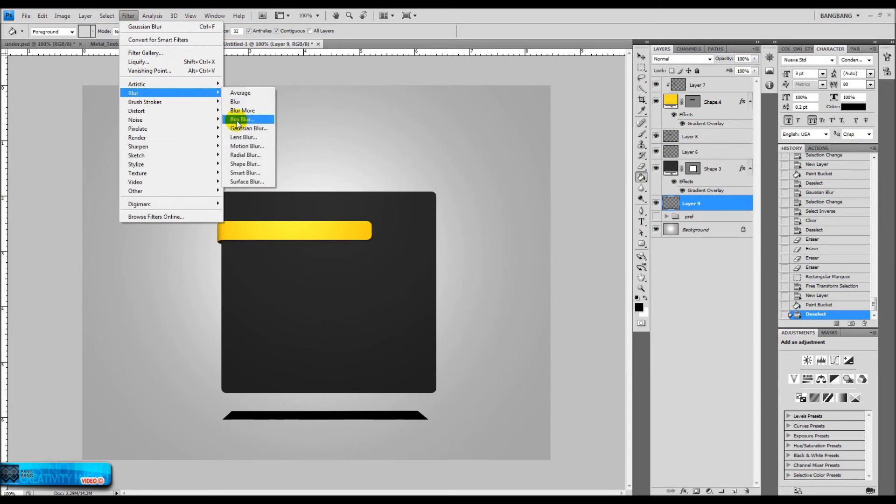
{"action": "left_click", "coordinate": [233, 110]}
{"action": "left_click_drag", "start_coordinate": [498, 285], "coordinate": [506, 288]}
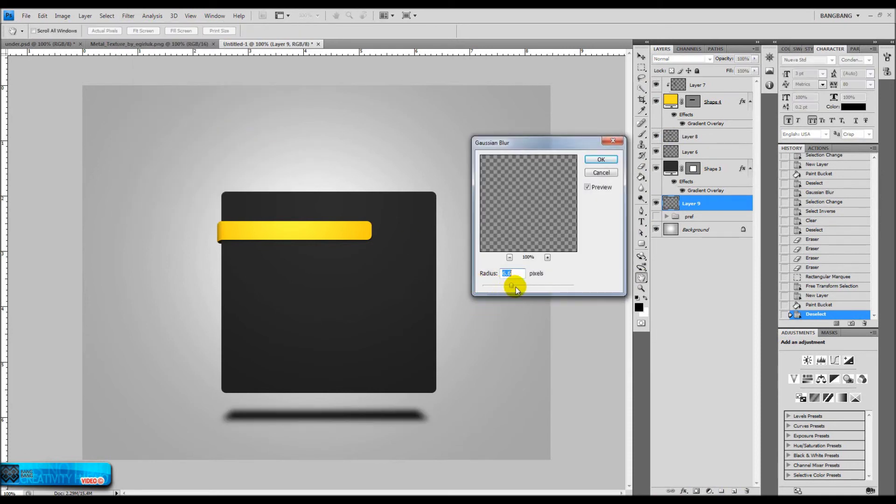
{"action": "left_click", "coordinate": [601, 159]}
{"action": "left_click", "coordinate": [755, 59]}
{"action": "left_click_drag", "start_coordinate": [752, 68], "coordinate": [729, 68]}
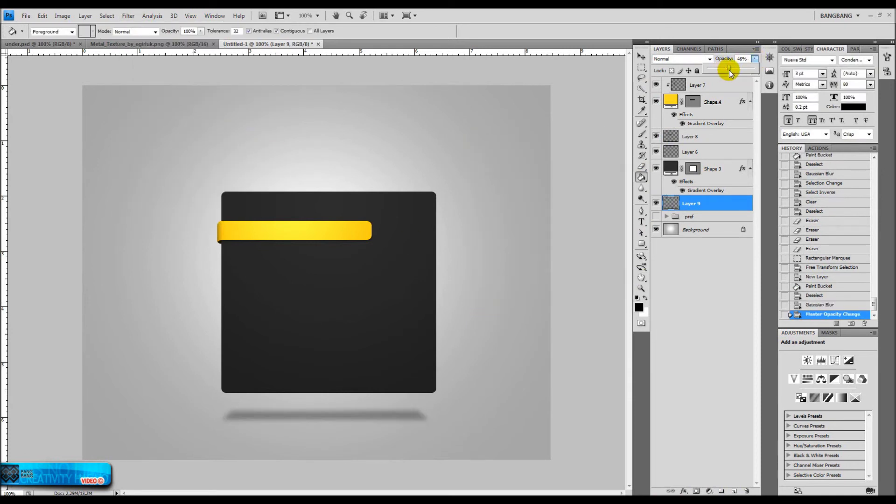
Add the label 'THIS IS IT' at 9 pt on the ribbon and nudge it down.
{"action": "key", "text": "t"}
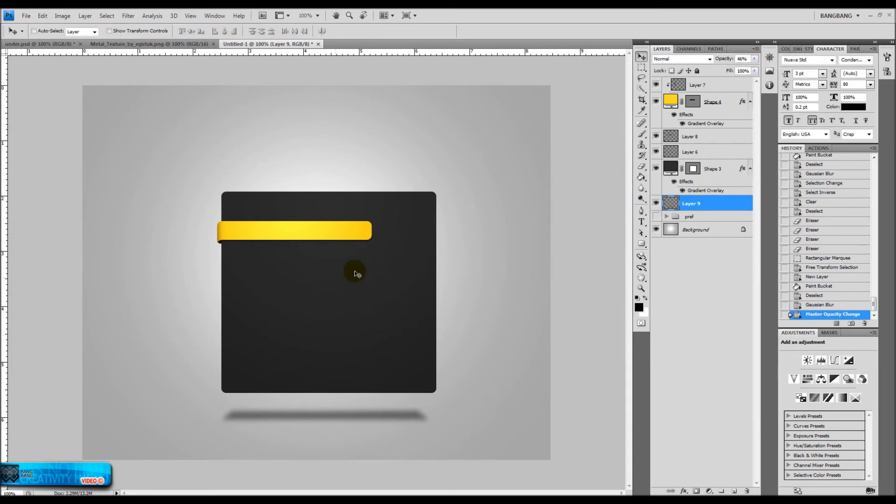
{"action": "left_click", "coordinate": [698, 85]}
{"action": "left_click", "coordinate": [274, 233]}
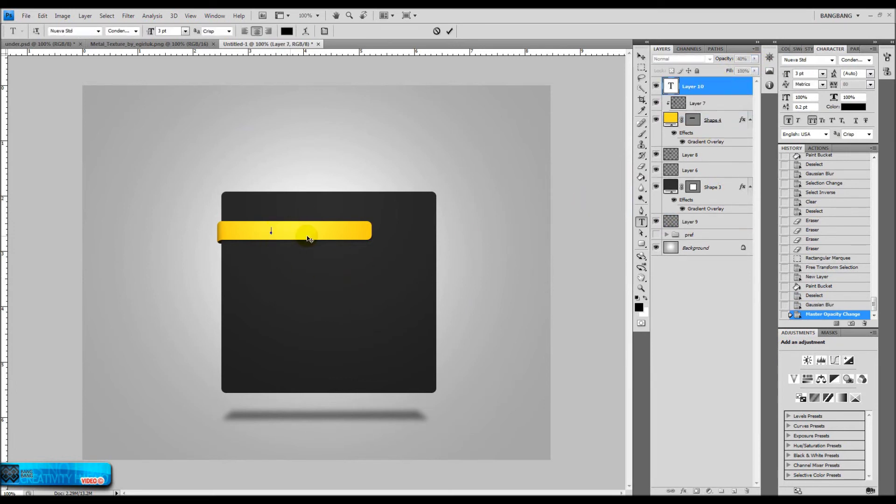
{"action": "type", "text": "THIS IST"}
{"action": "key", "text": "ctrl+a"}
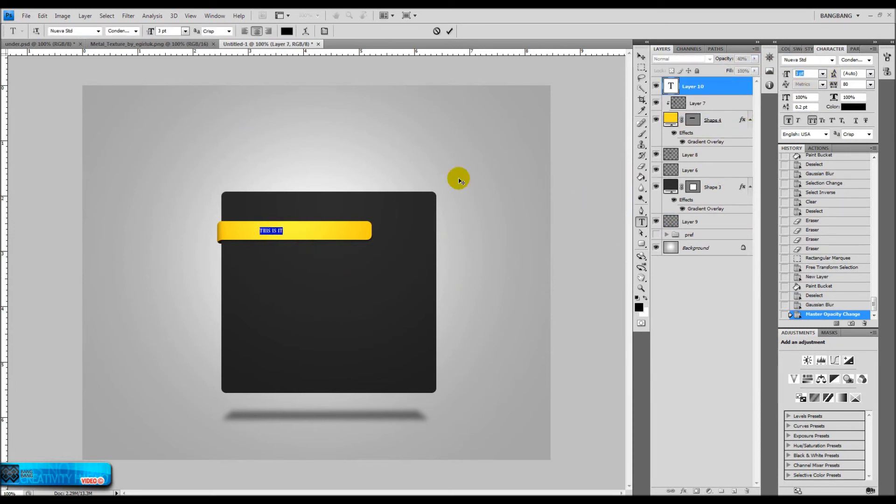
{"action": "type", "text": "9"}
{"action": "key", "text": "Return"}
{"action": "key", "text": "ctrl+Return"}
{"action": "key", "text": "ctrl+Down"}
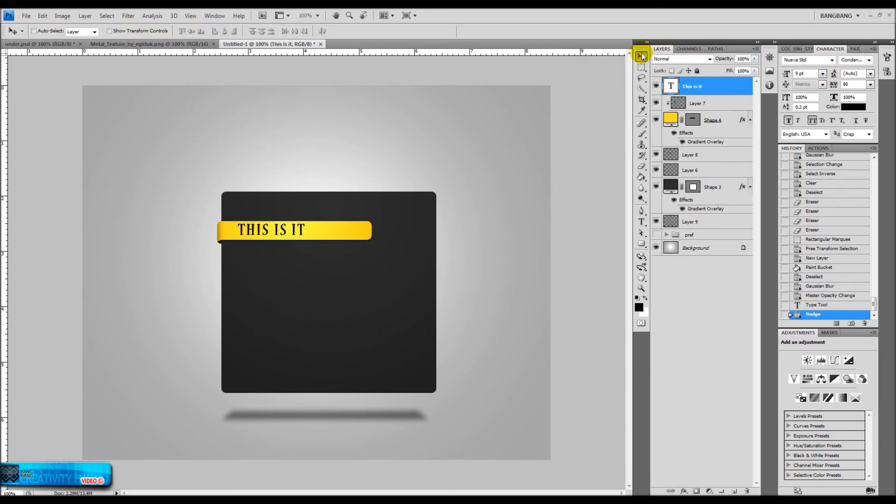
{"action": "left_click", "coordinate": [854, 107]}
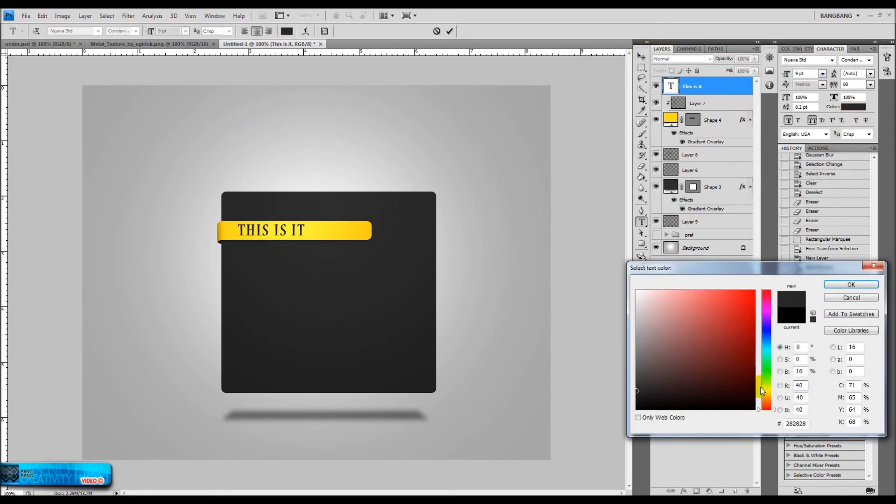
Give the THIS IS IT text a Normal white drop shadow with distance 1 and opacity 46.
{"action": "left_click", "coordinate": [836, 301]}
{"action": "double_click", "coordinate": [728, 86]}
{"action": "left_click", "coordinate": [517, 141]}
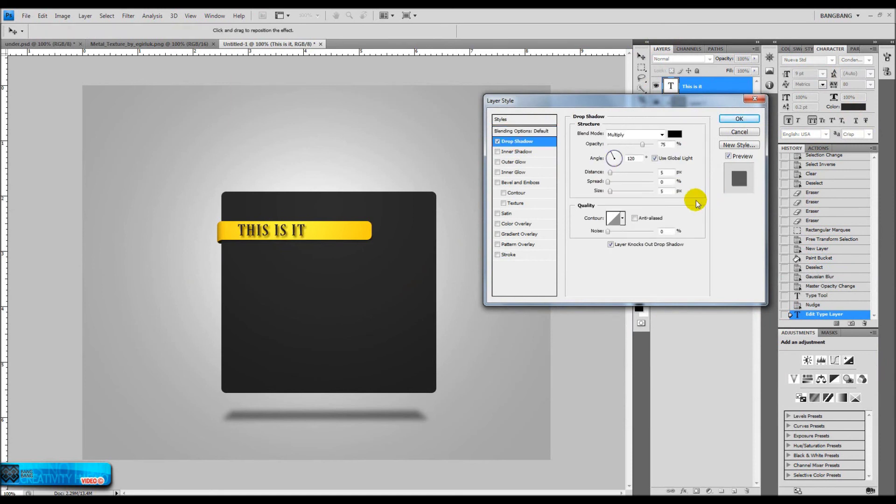
{"action": "left_click", "coordinate": [675, 134]}
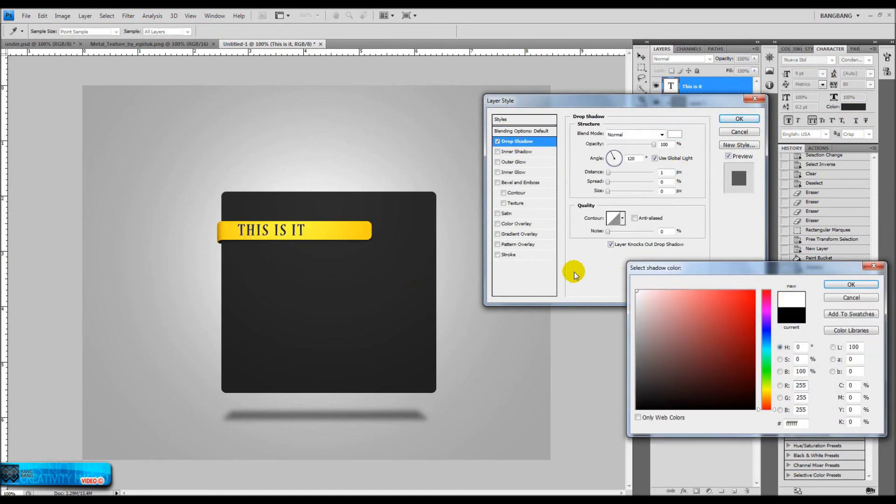
{"action": "left_click", "coordinate": [831, 287]}
{"action": "left_click", "coordinate": [655, 158]}
{"action": "type", "text": "-90"}
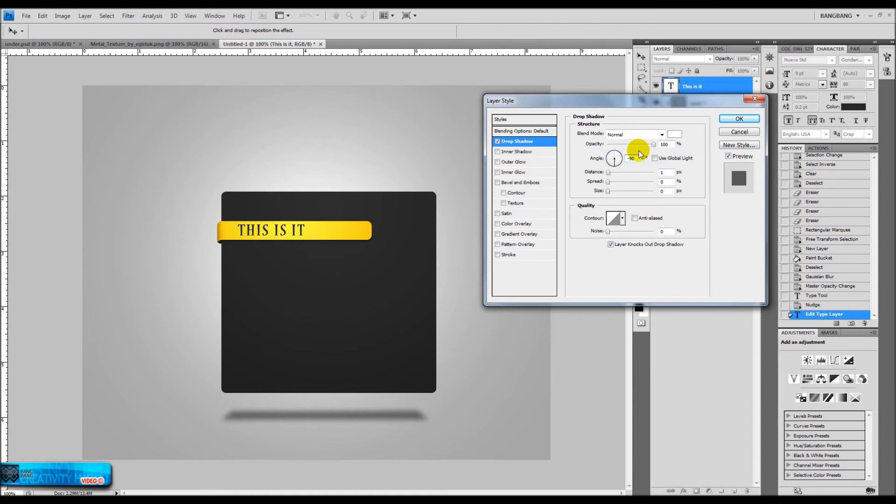
{"action": "left_click_drag", "start_coordinate": [653, 145], "coordinate": [628, 145]}
{"action": "left_click", "coordinate": [733, 119]}
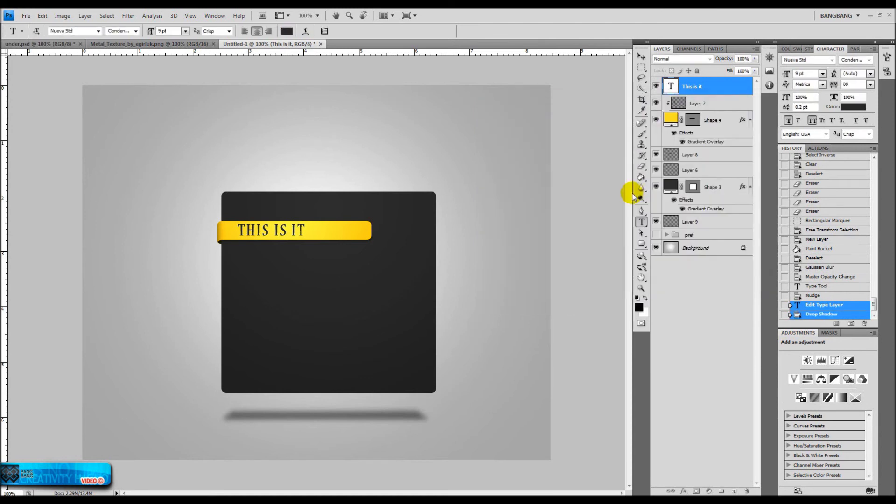
Colour the label text dark olive #4a3e00 and centre it on the ribbon.
{"action": "triple_click", "coordinate": [282, 230]}
{"action": "left_click", "coordinate": [854, 107]}
{"action": "left_click", "coordinate": [353, 229]}
{"action": "left_click_drag", "start_coordinate": [711, 367], "coordinate": [636, 409]}
{"action": "left_click", "coordinate": [756, 374]}
{"action": "left_click", "coordinate": [852, 285]}
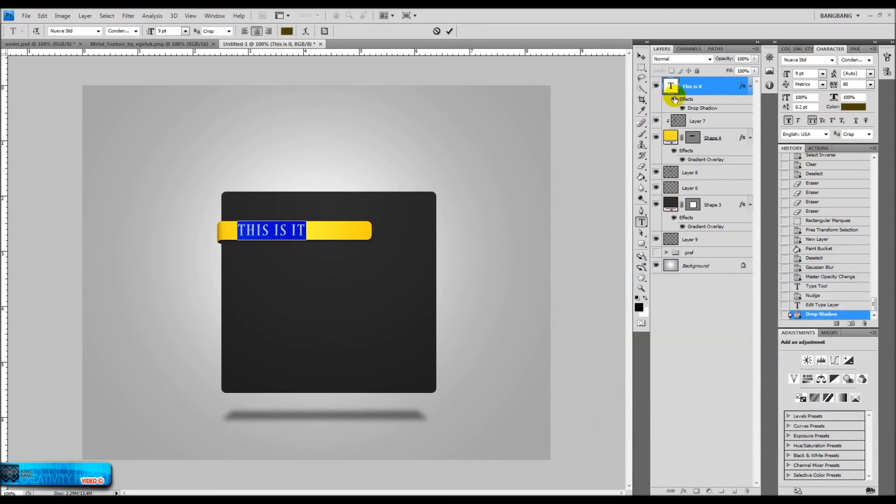
{"action": "left_click", "coordinate": [641, 56]}
{"action": "left_click_drag", "start_coordinate": [271, 240], "coordinate": [291, 239]}
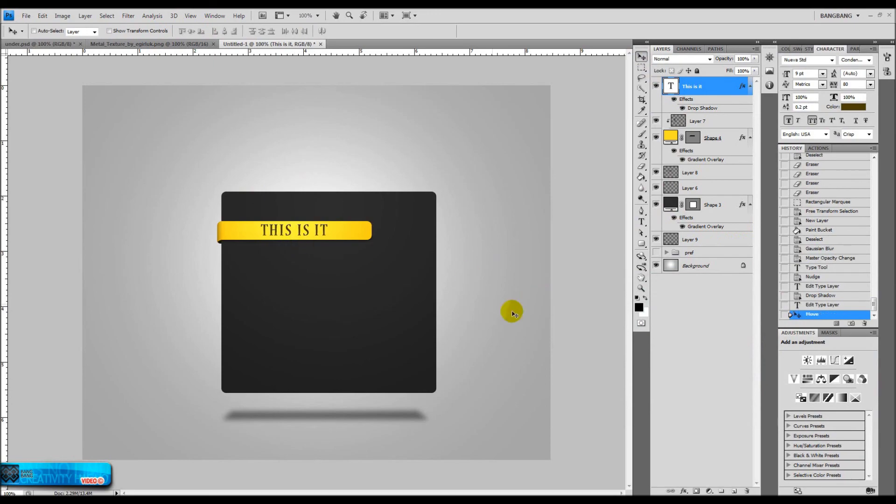